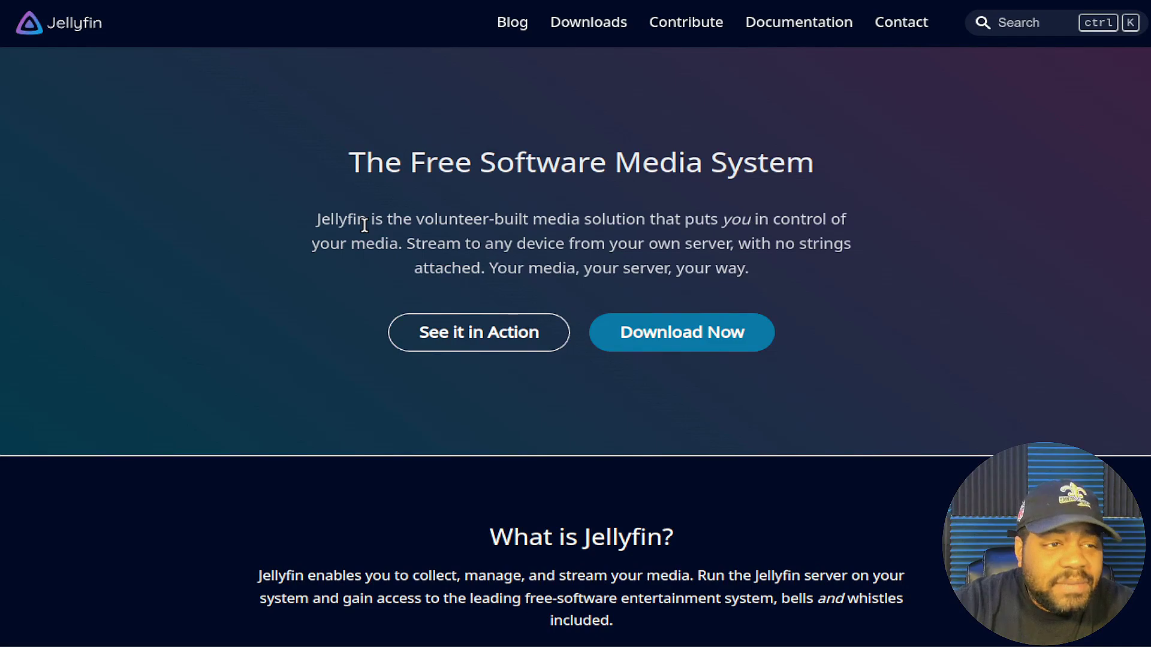
drag(313, 223, 878, 261)
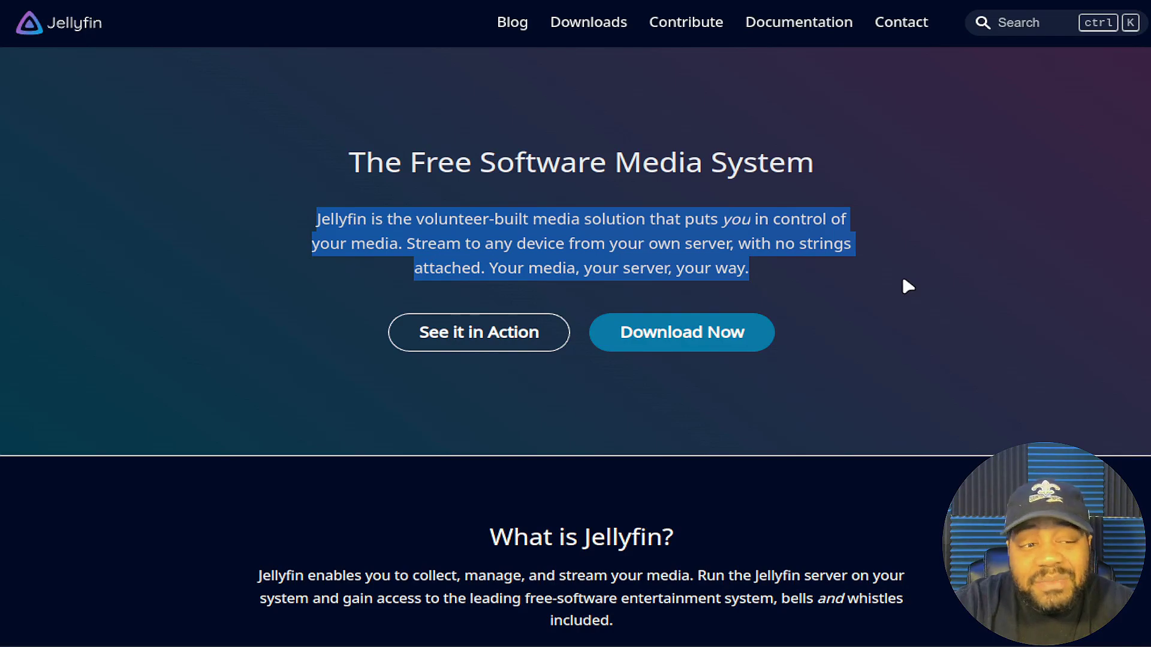
scroll(904, 282, down, 8)
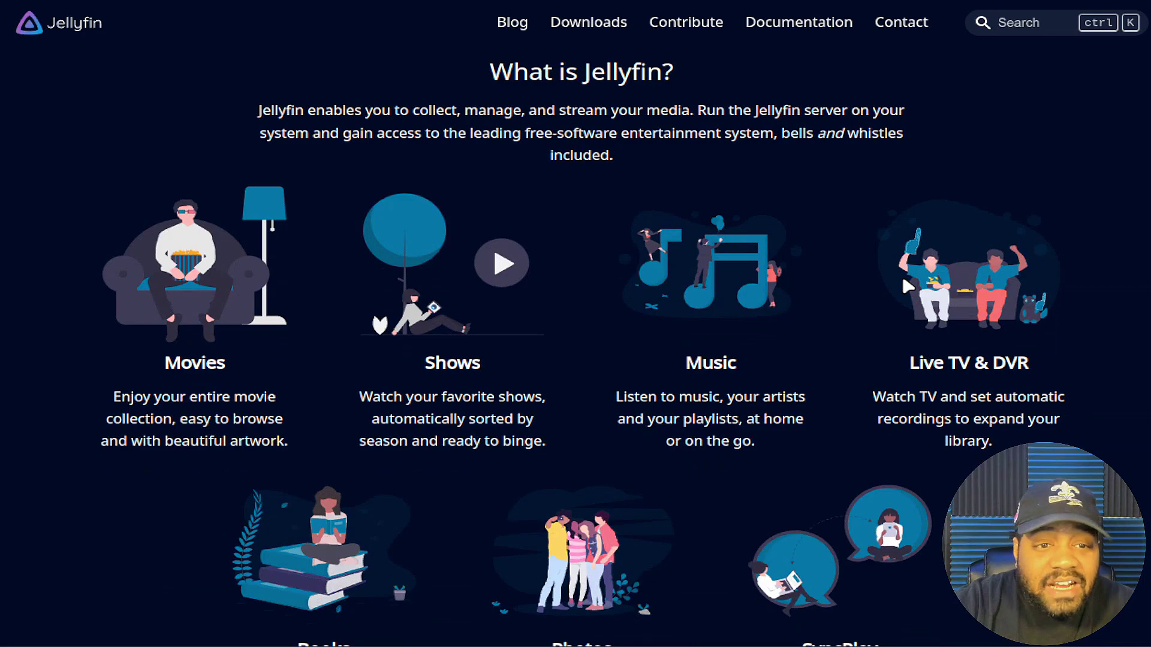
scroll(903, 280, down, 8)
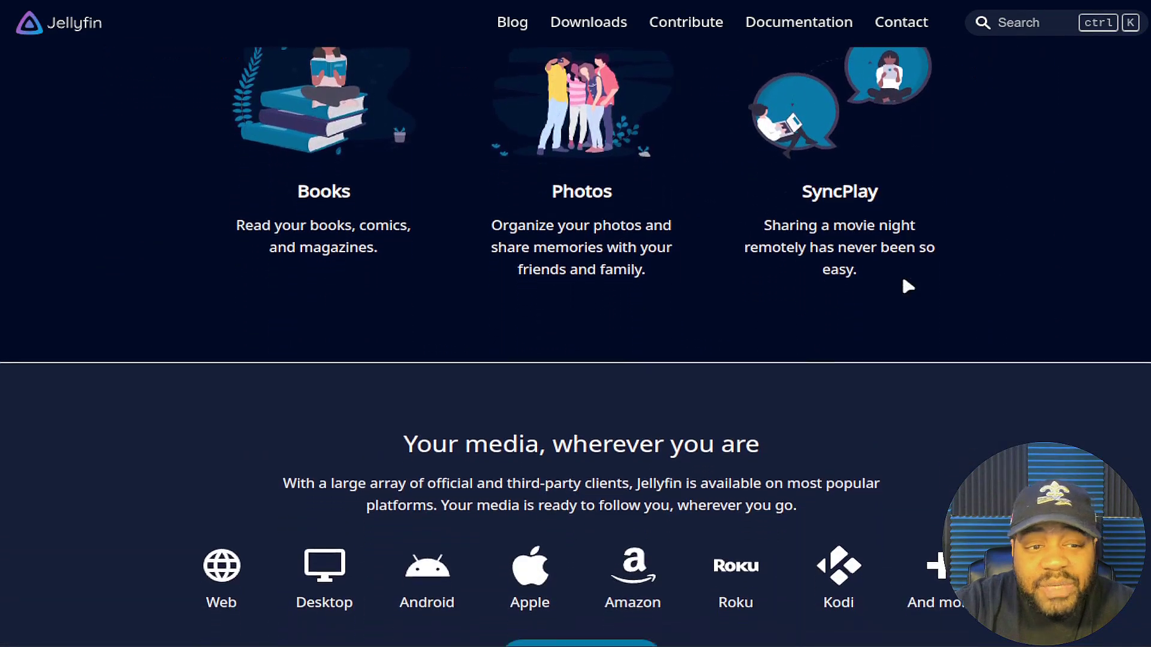
scroll(903, 280, down, 3)
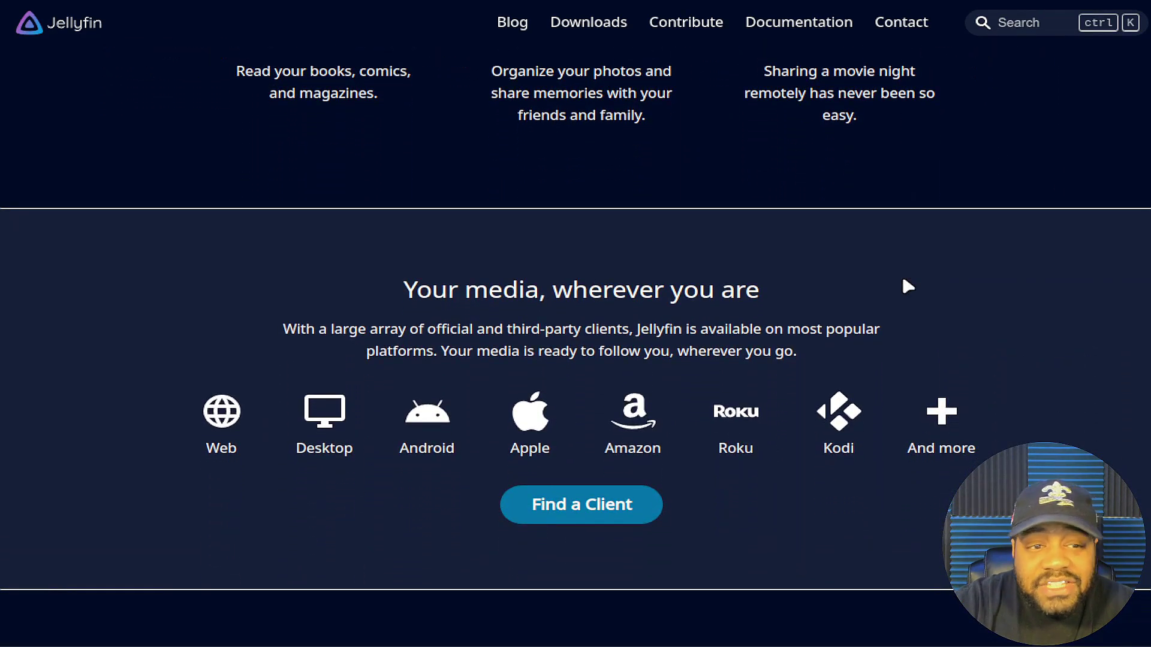
scroll(903, 280, up, 18)
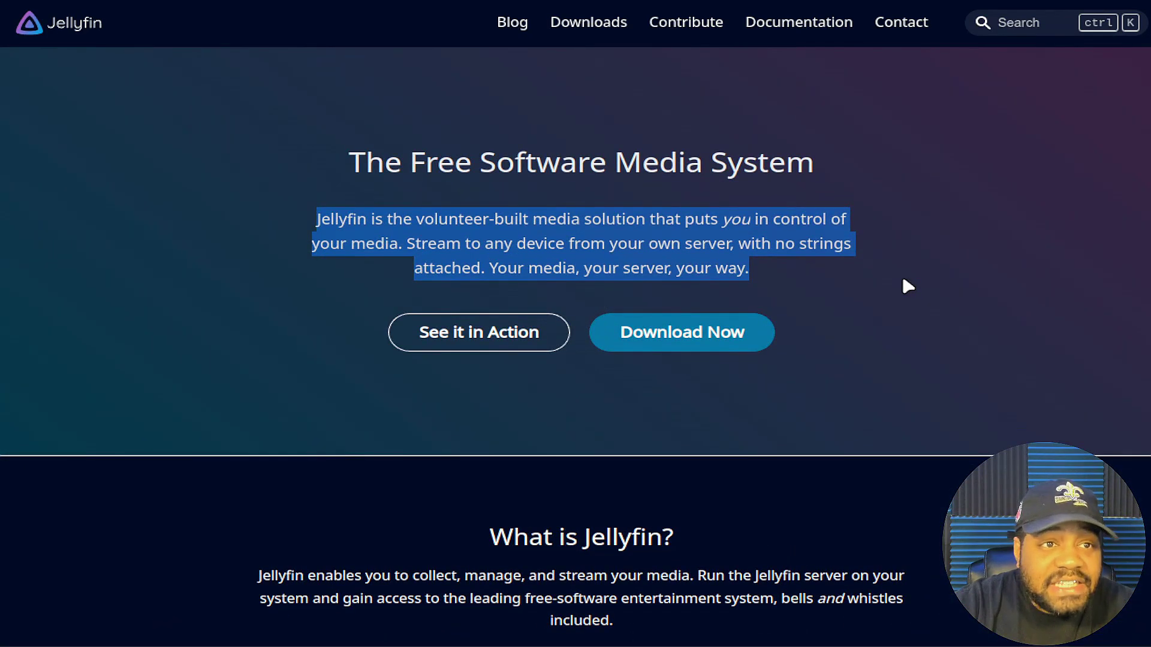
click(902, 280)
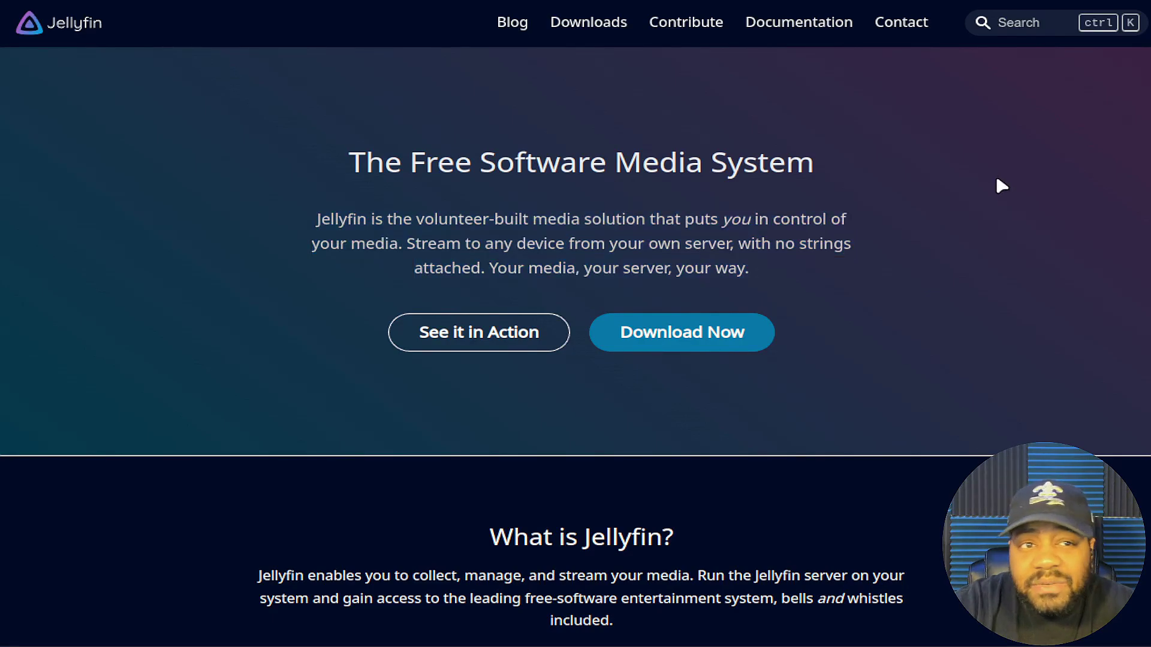
click(803, 27)
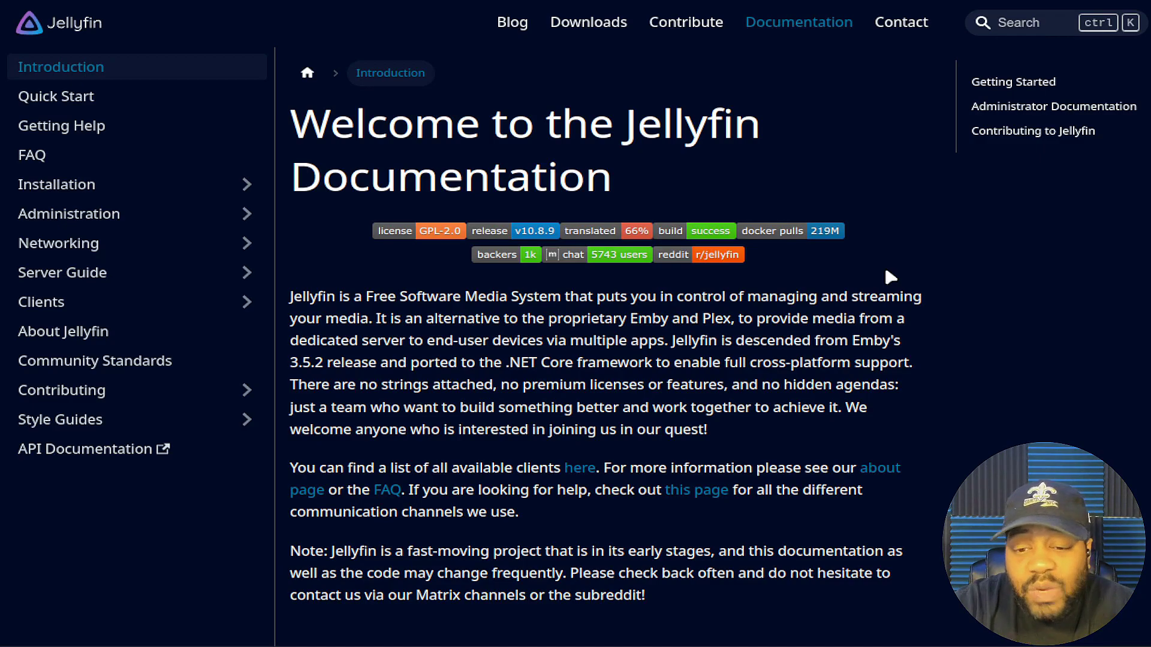
Step: Look over the How to Contribute page, then go to the jellyfin.org Downloads page
click(689, 24)
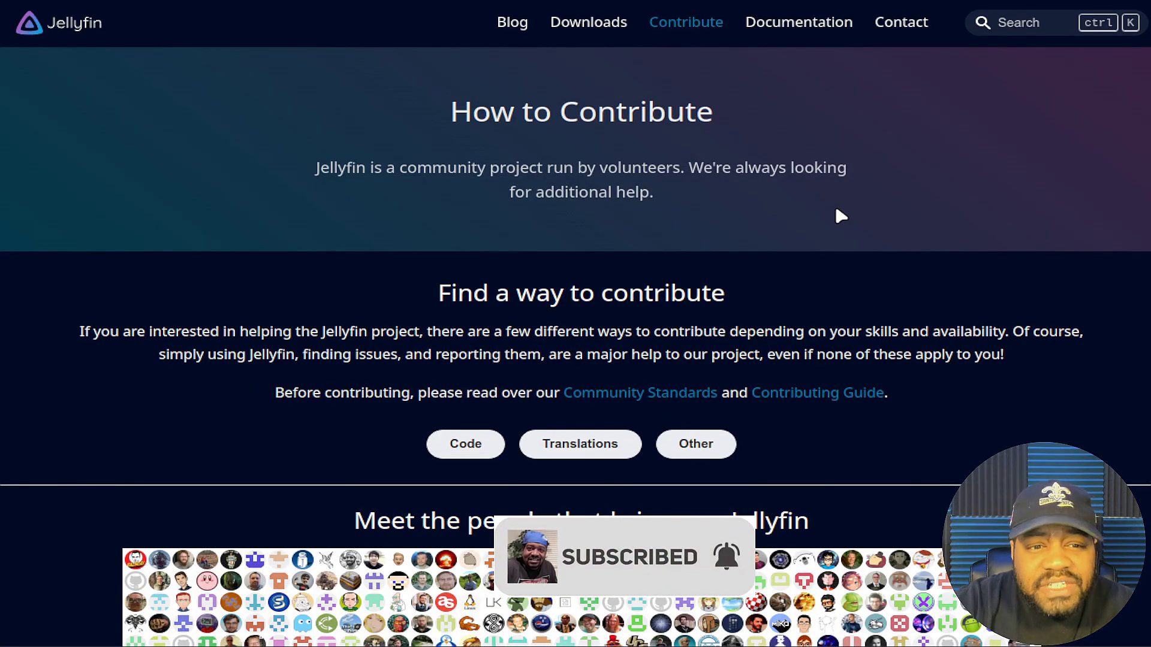
scroll(838, 213, down, 3)
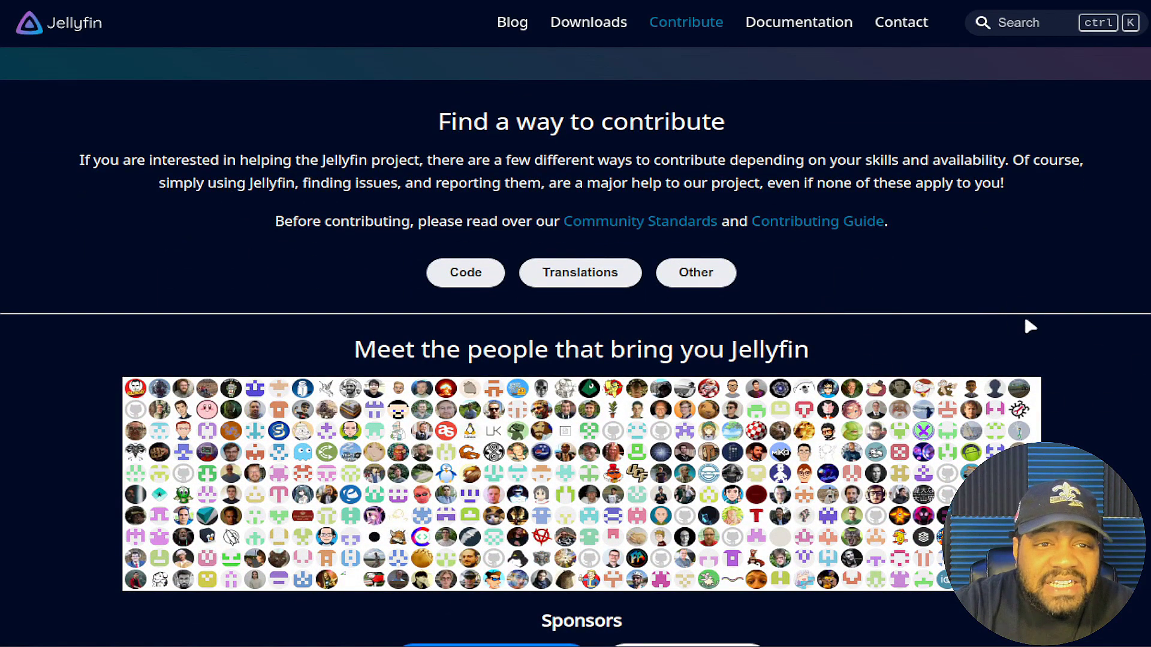
scroll(1027, 318, up, 3)
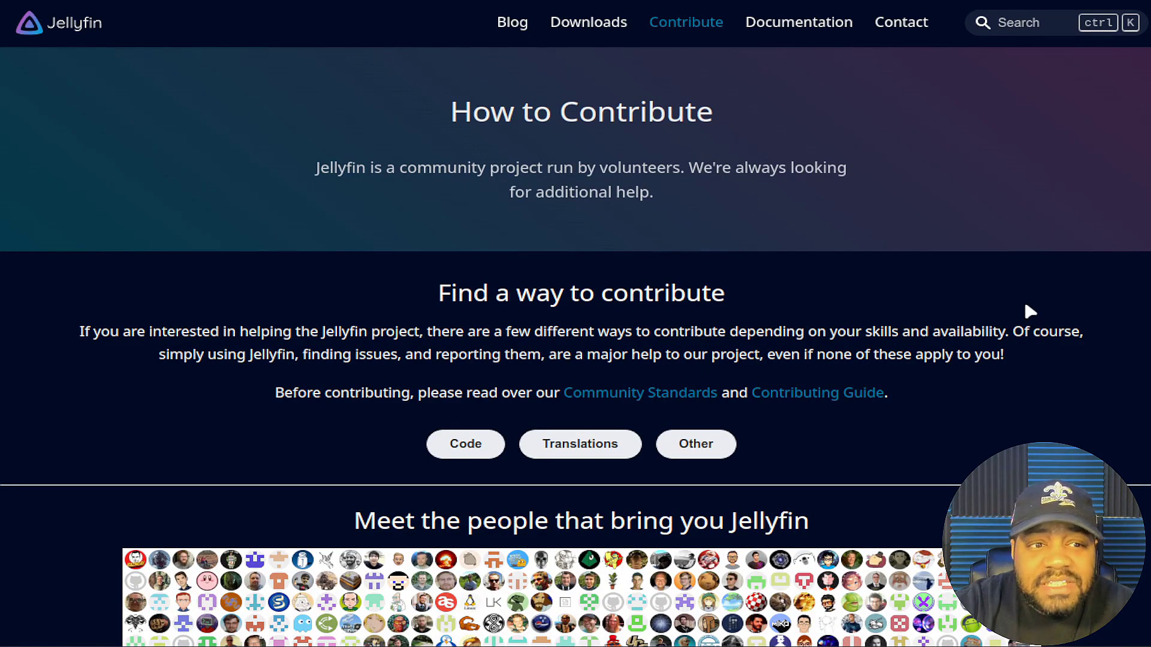
click(573, 27)
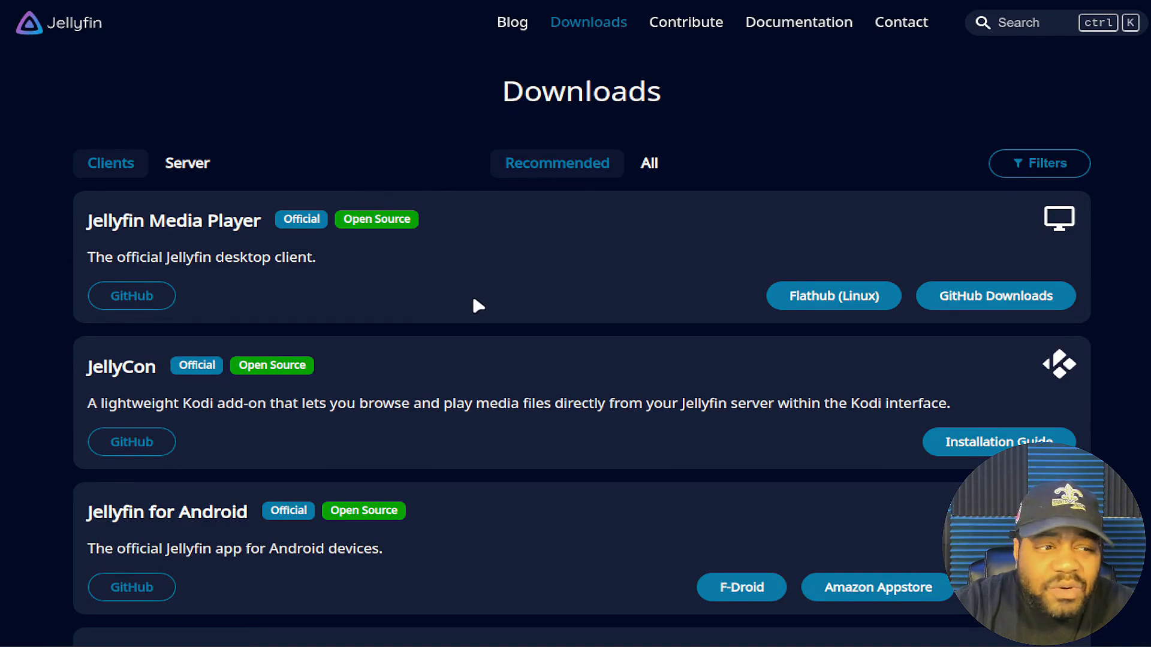
Step: Switch the Downloads page from client apps to the Server tab listing v10.8.9 Linux packages
scroll(473, 305, down, 10)
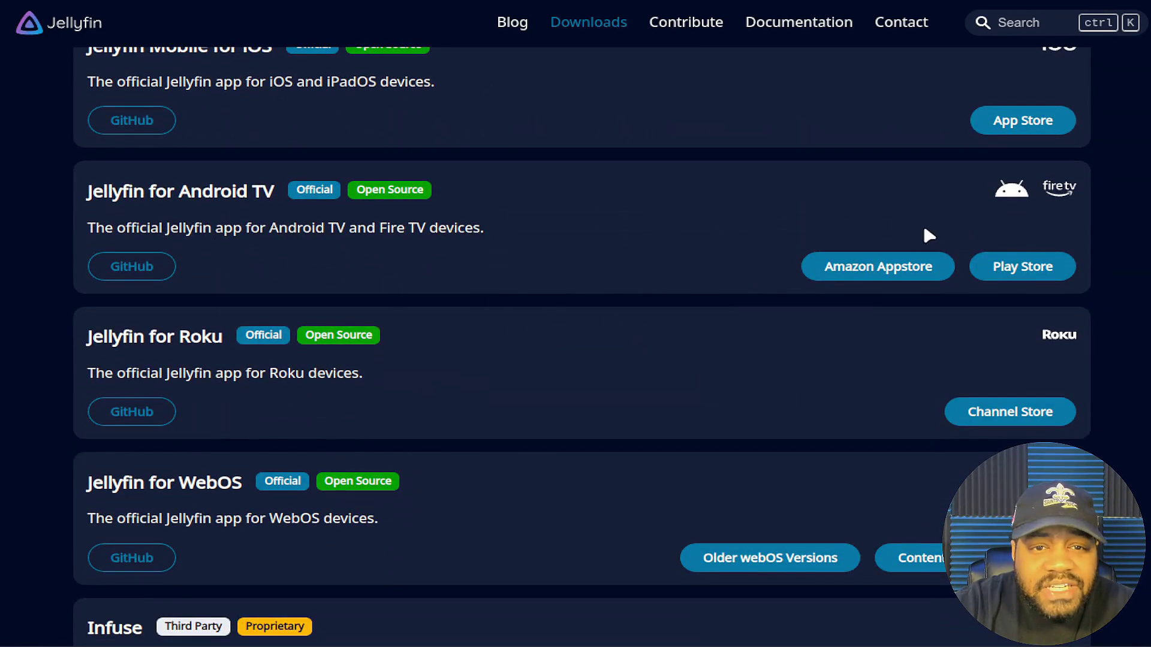
scroll(917, 235, up, 7)
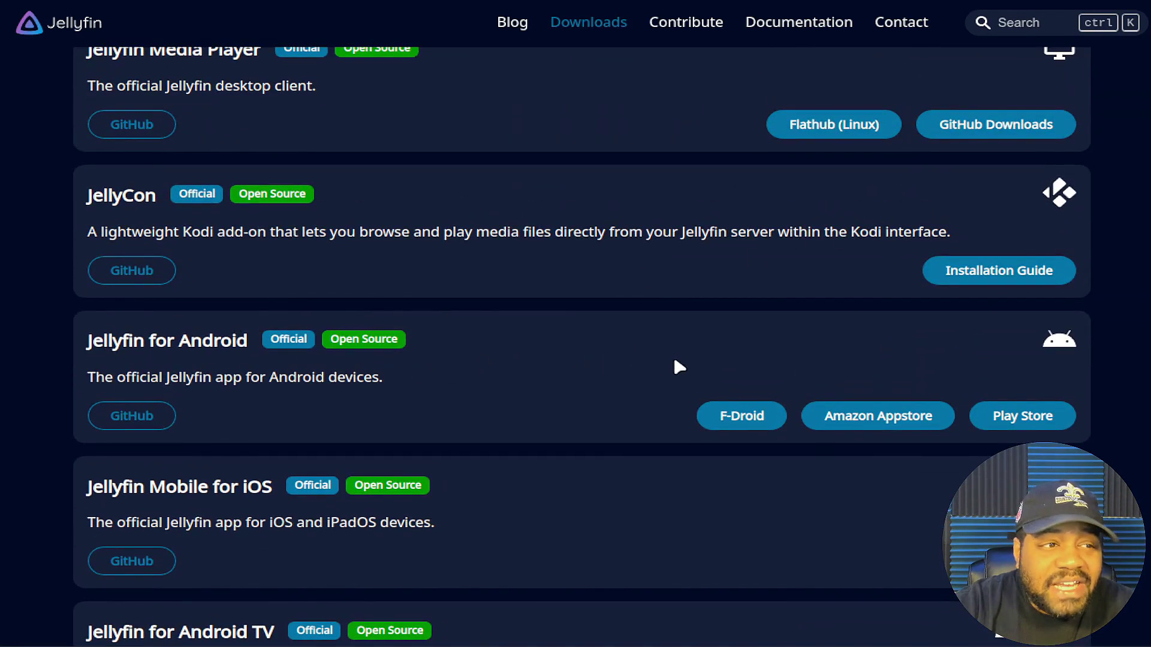
scroll(677, 365, up, 3)
click(206, 164)
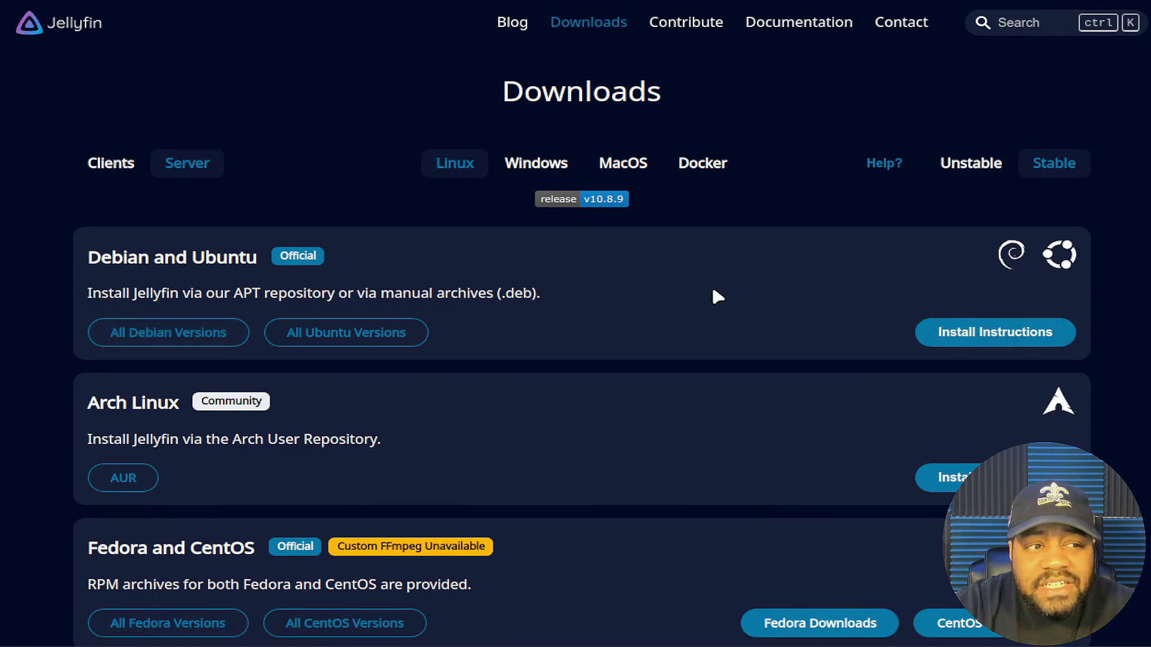
Step: Scroll the Linux server list, then view the Windows, macOS and Docker server tabs in turn
scroll(697, 348, down, 2)
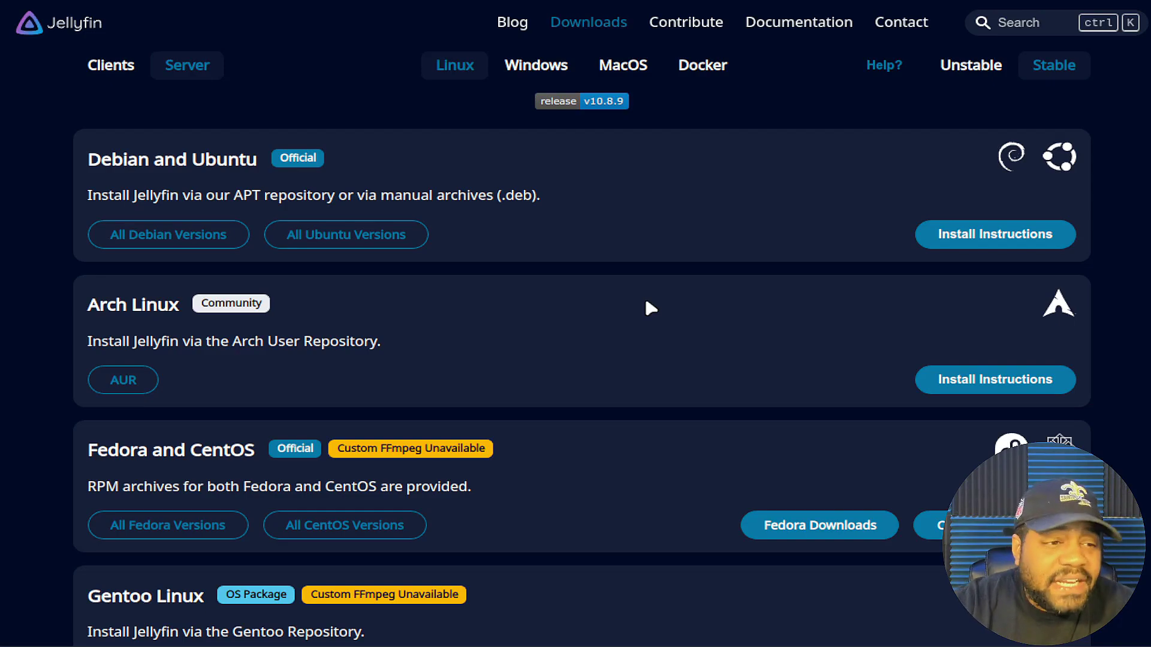
scroll(649, 297, down, 4)
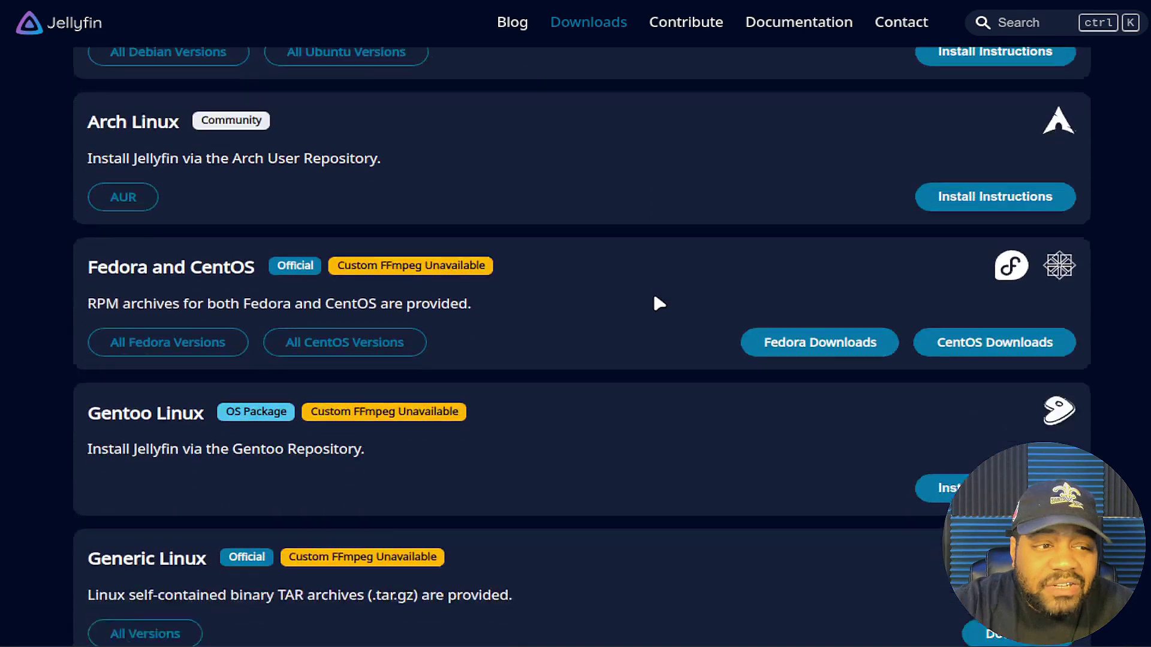
scroll(651, 291, down, 5)
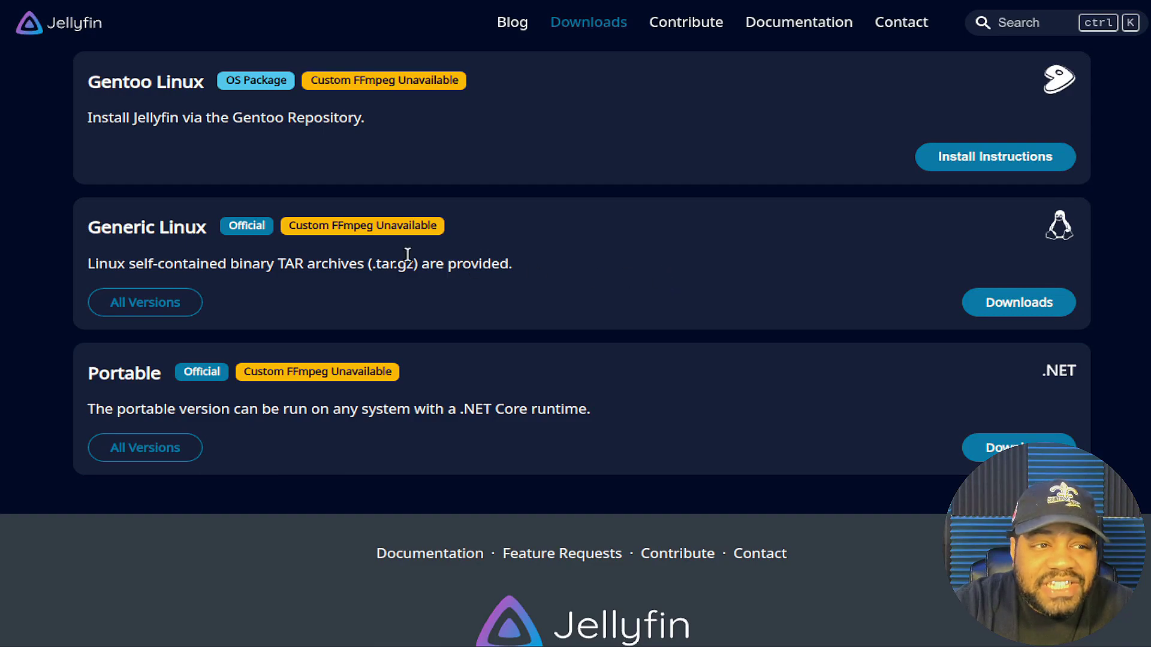
scroll(827, 303, up, 10)
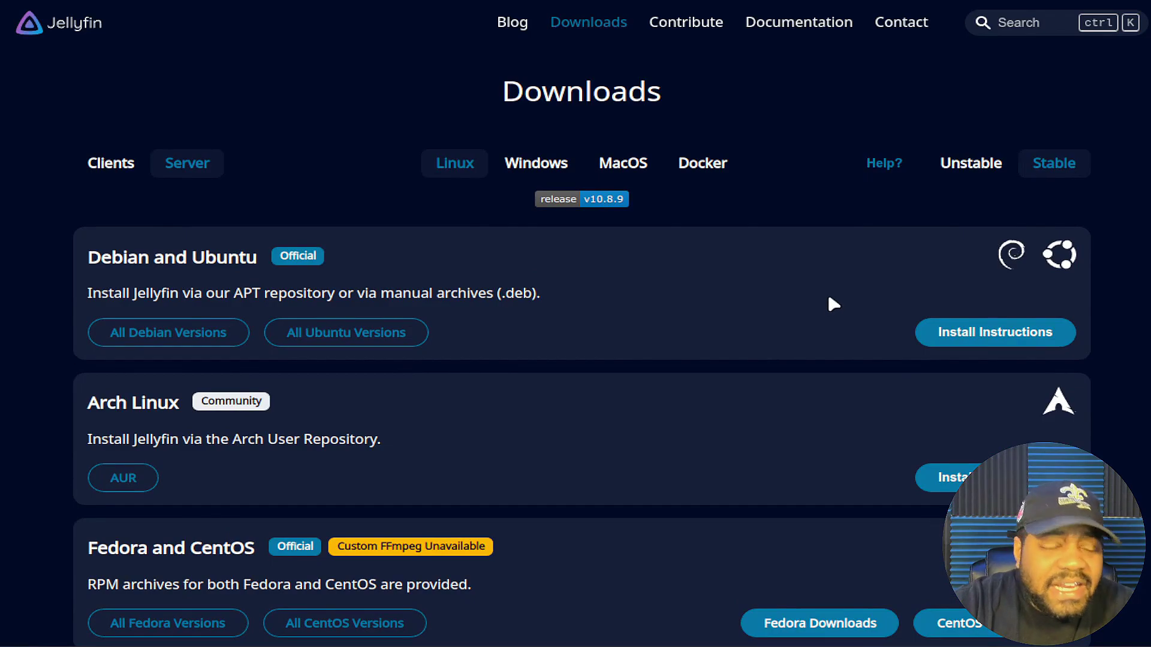
click(540, 165)
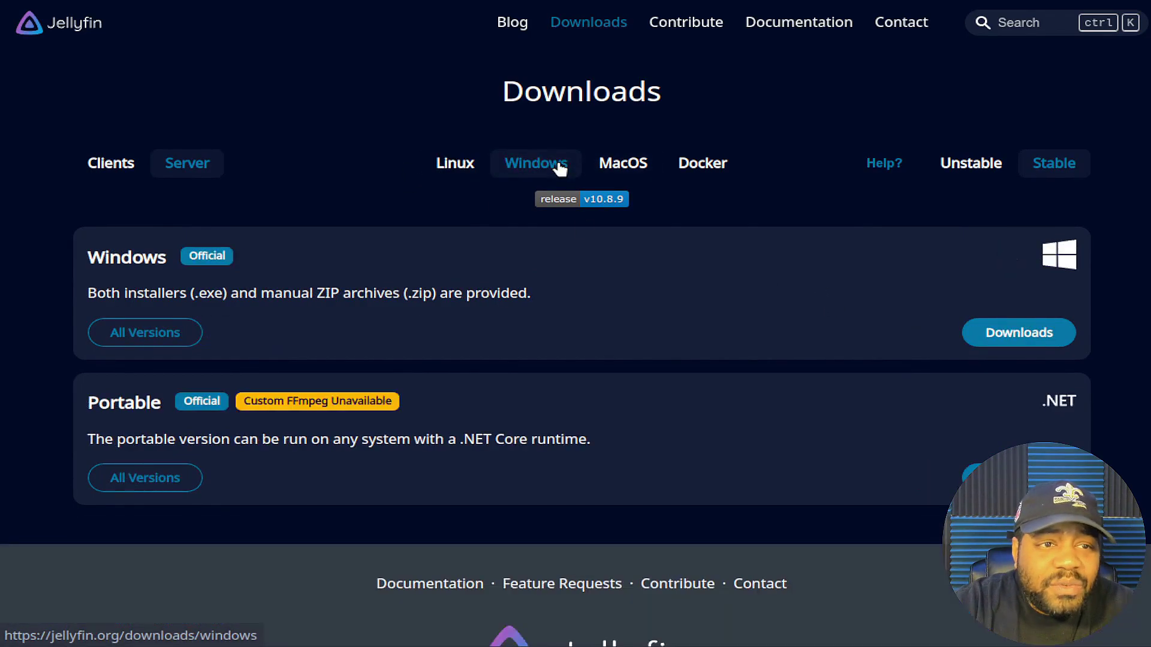
click(623, 165)
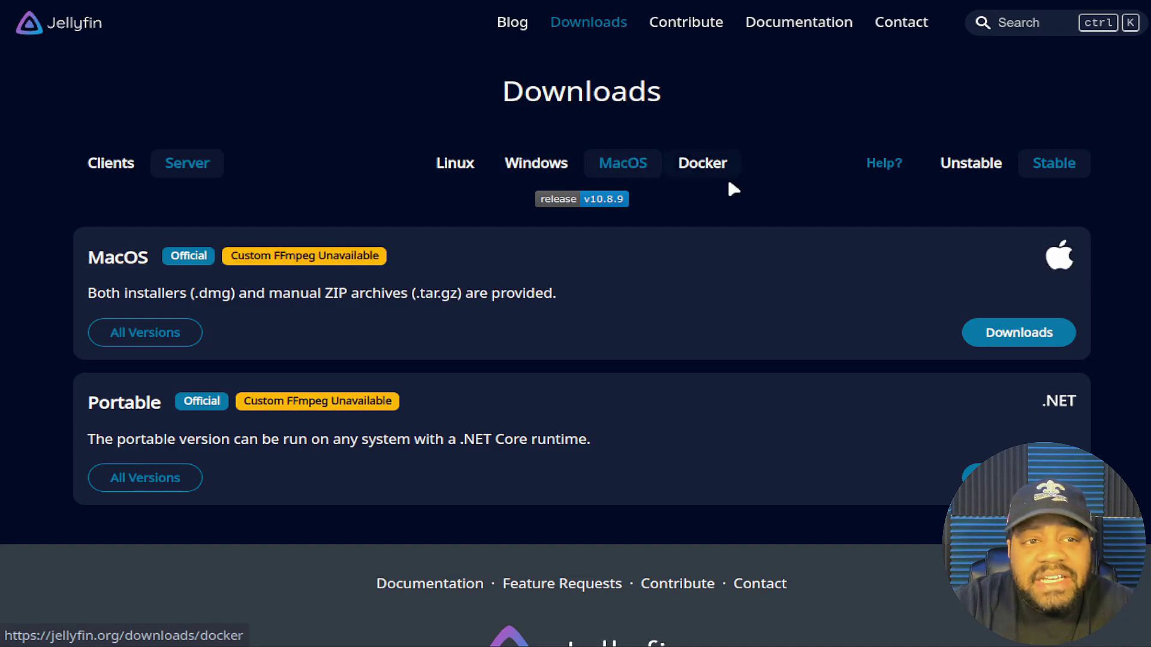
click(705, 168)
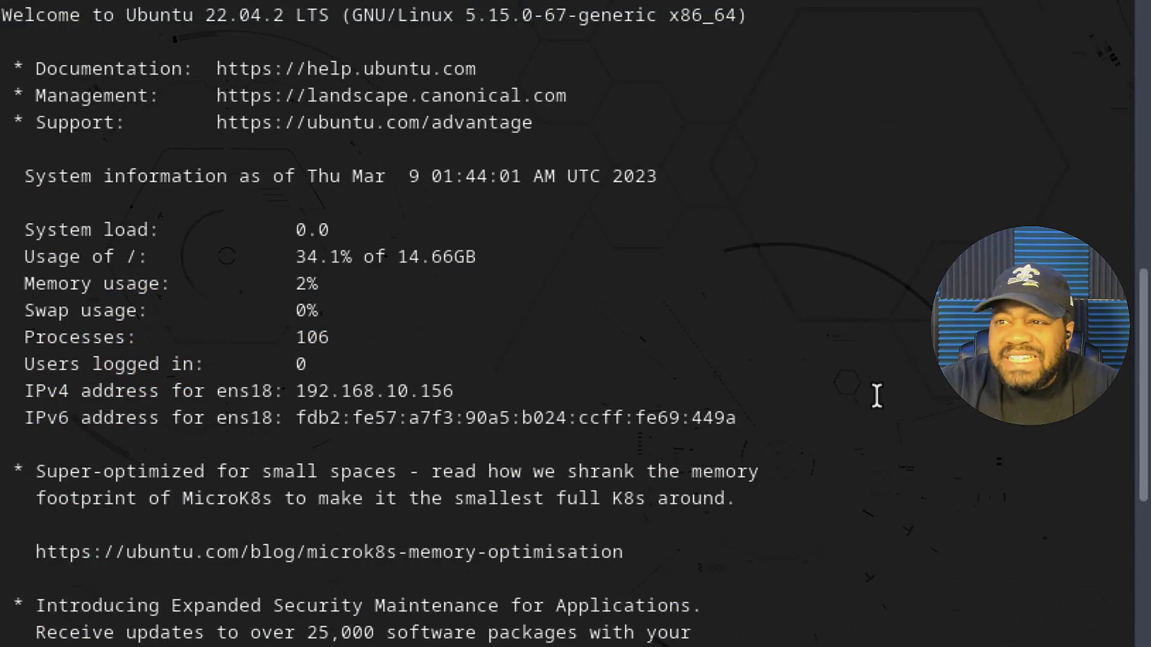
Step: Clear the Ubuntu 22.04.2 LTS login banner with Ctrl+L, leaving an empty ubs22 prompt
scroll(876, 395, up, 1)
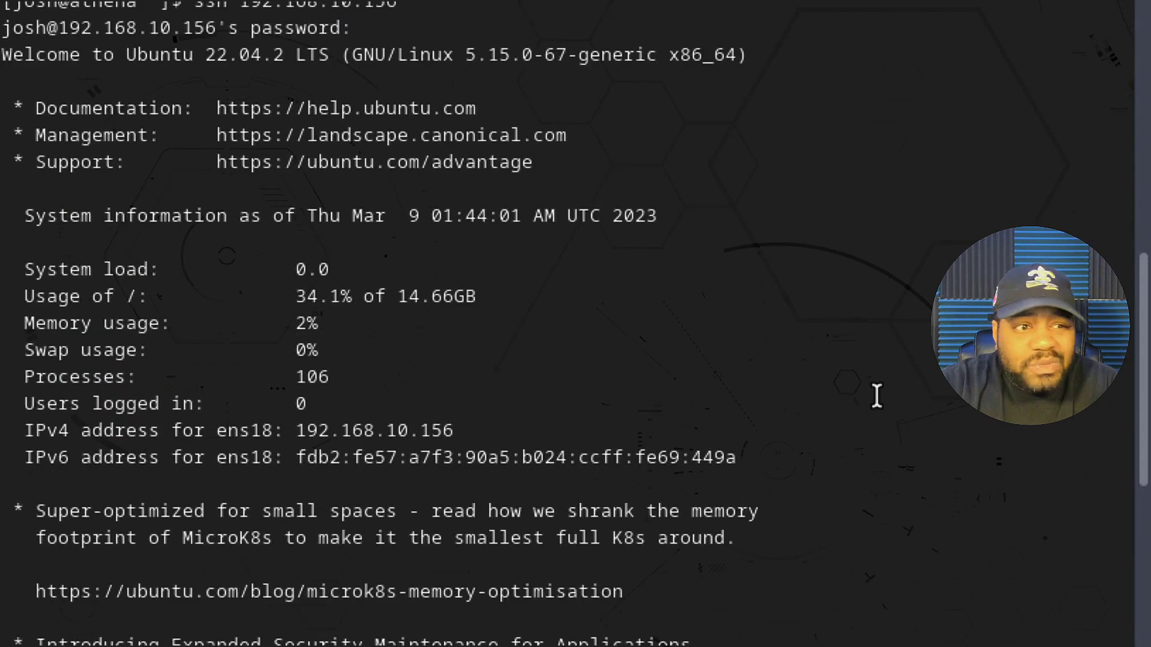
scroll(877, 395, up, 1)
scroll(876, 396, down, 1)
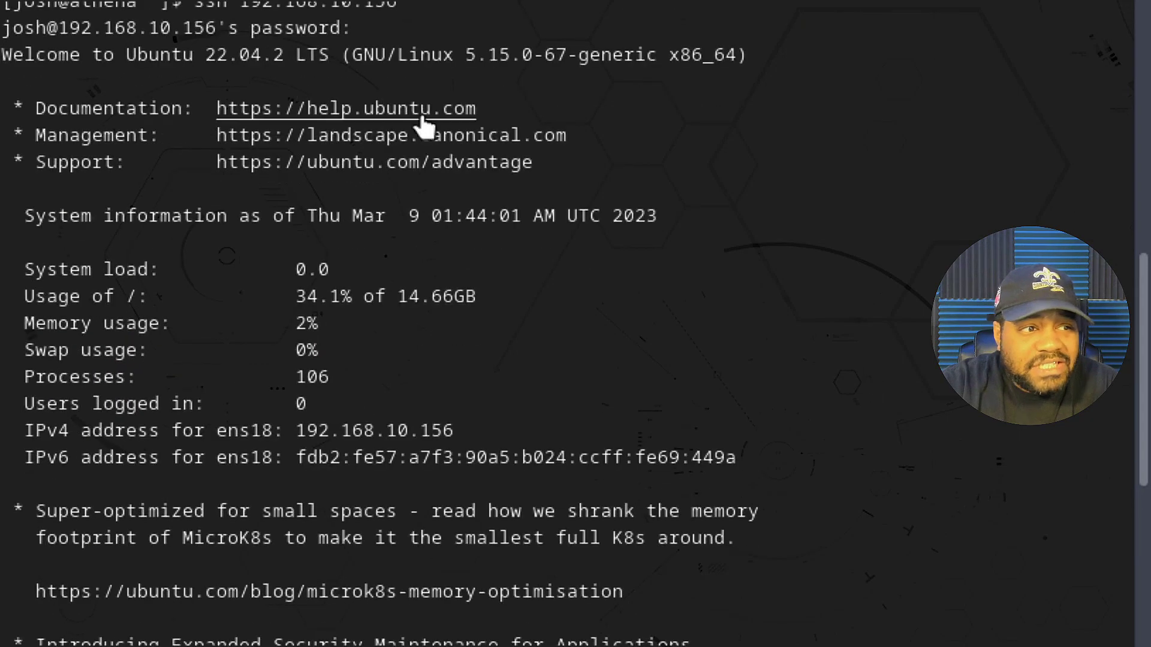
scroll(539, 134, up, 1)
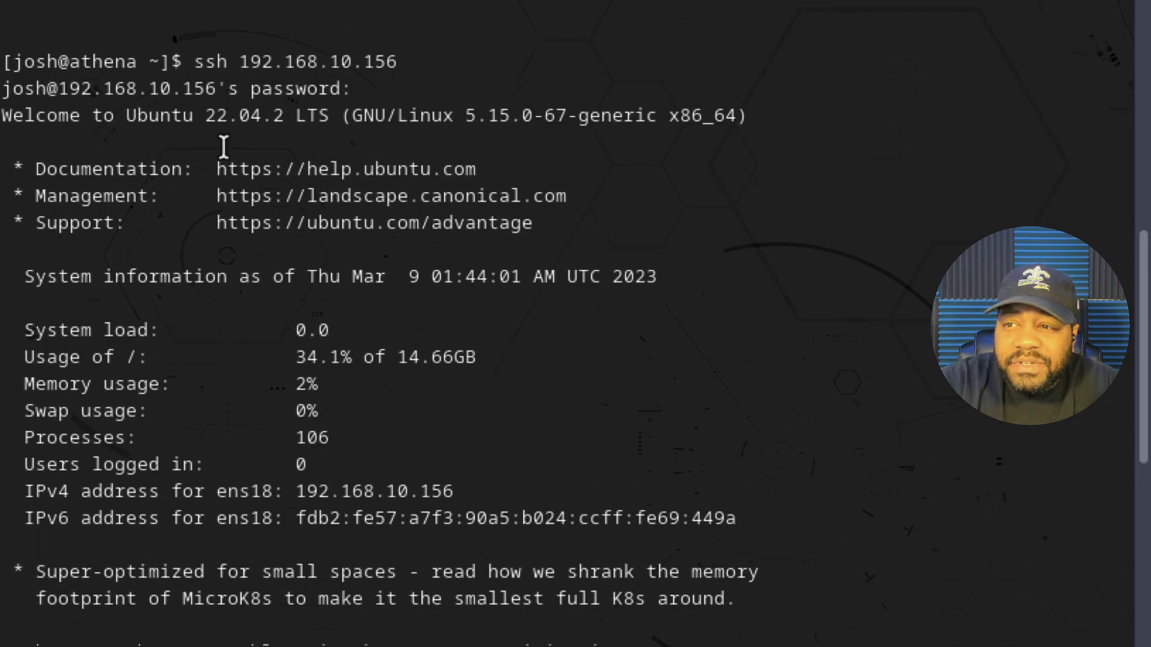
scroll(793, 355, down, 1)
scroll(793, 355, down, 5)
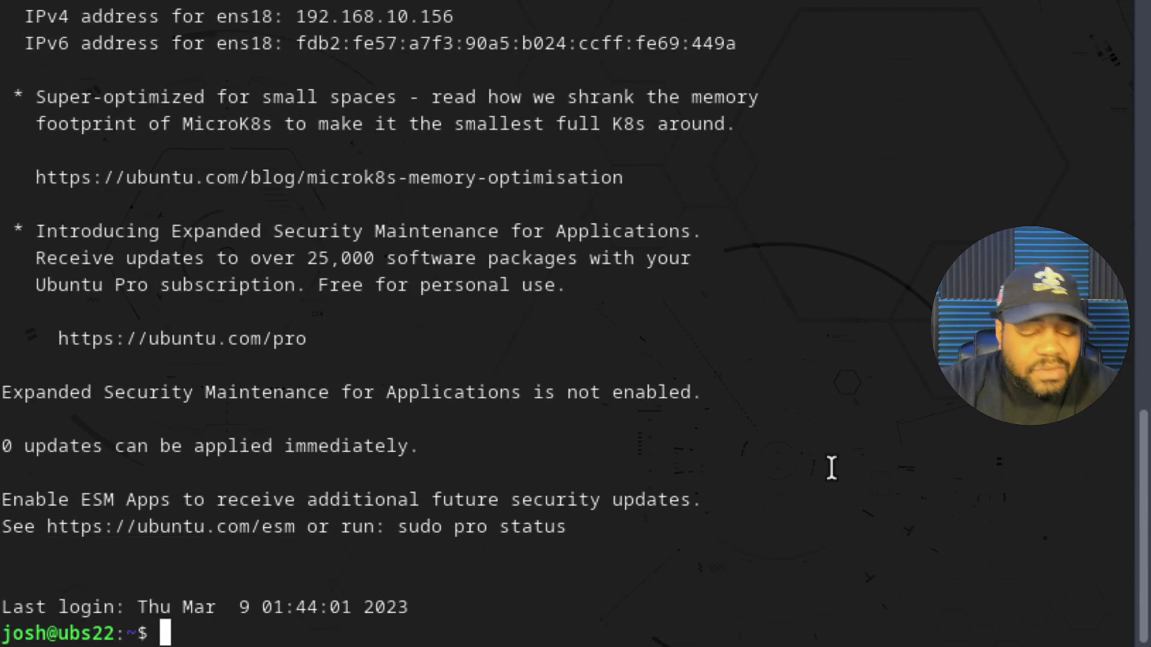
key(ctrl+l)
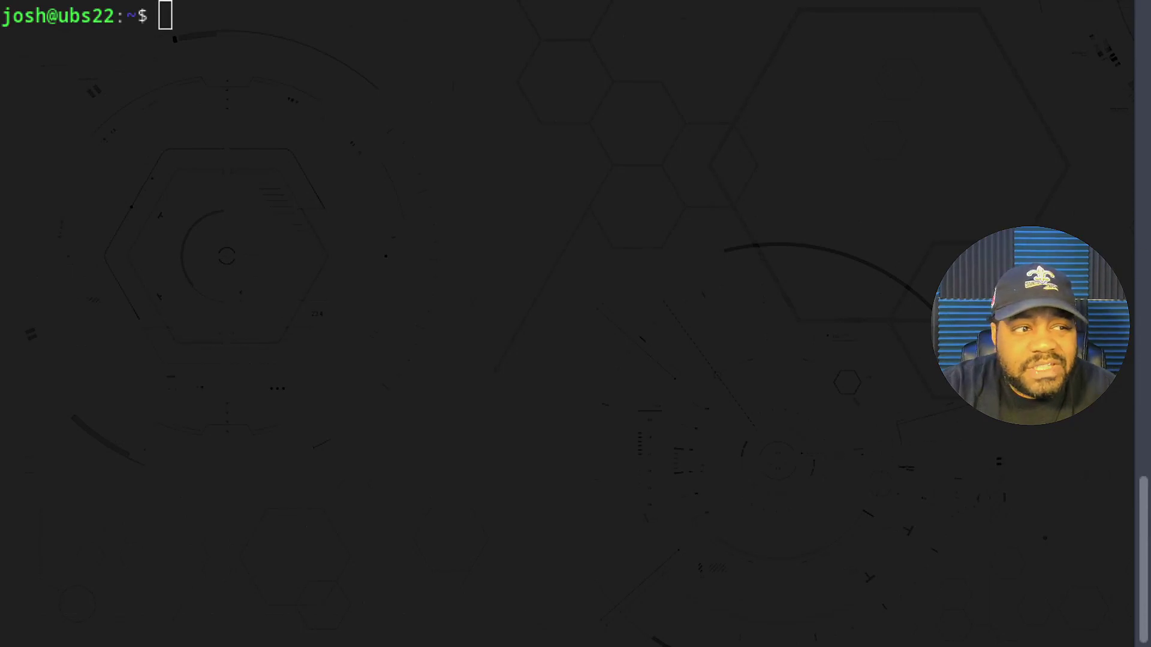
click(940, 49)
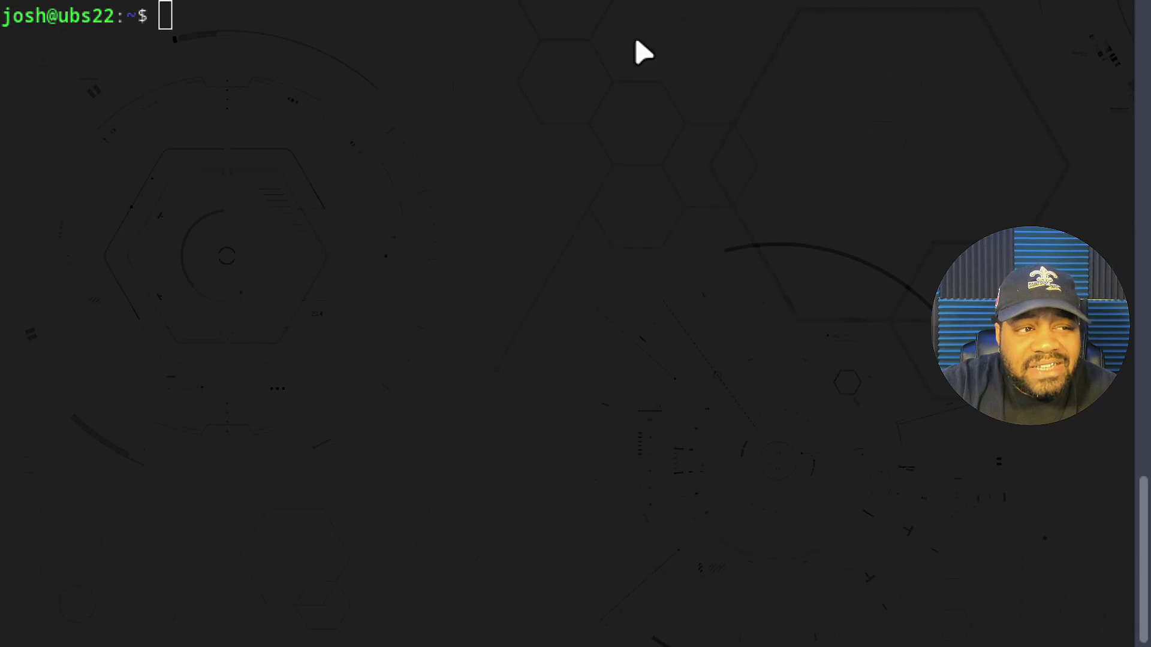
click(741, 257)
text(curl https://repo.jellyfin.org/install-debuntu.sh | sudo bash)
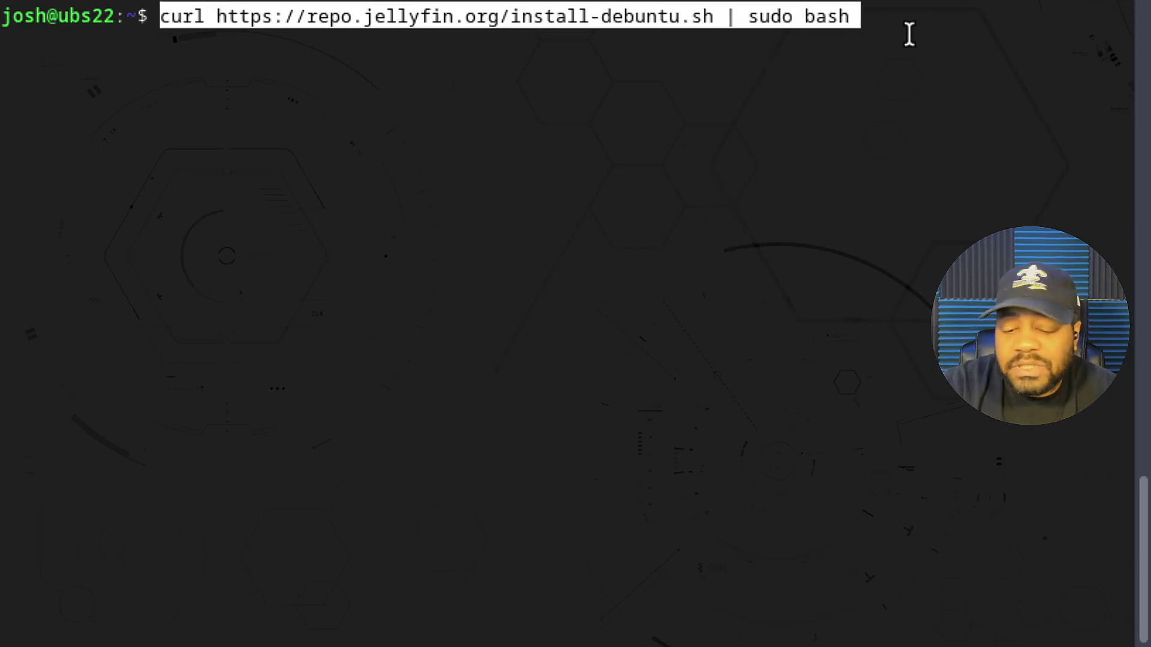
key(End)
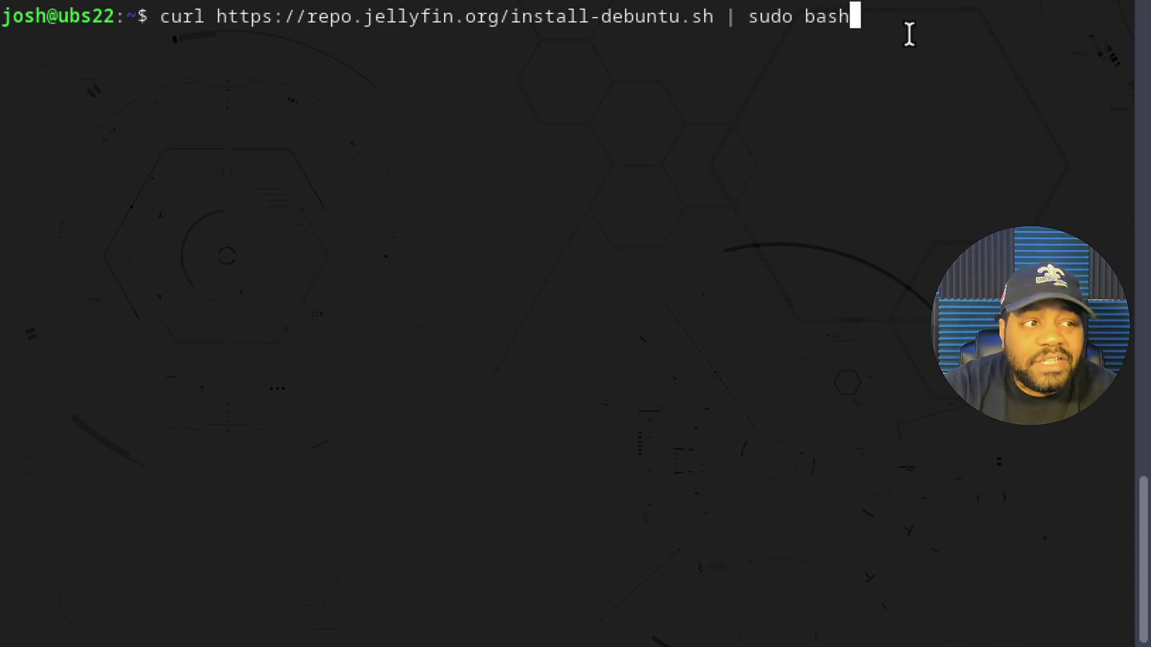
Step: Step back and forth through the pasted install command with the arrow keys to check it
key(Left)
key(Left)
key(Left)
key(Left)
key(Left)
key(Left)
key(Left)
key(Left)
key(Left)
key(Left)
key(Left)
key(Left)
key(Left)
key(Left)
key(Left)
key(Left)
key(Left)
key(Left)
key(Left)
key(Left)
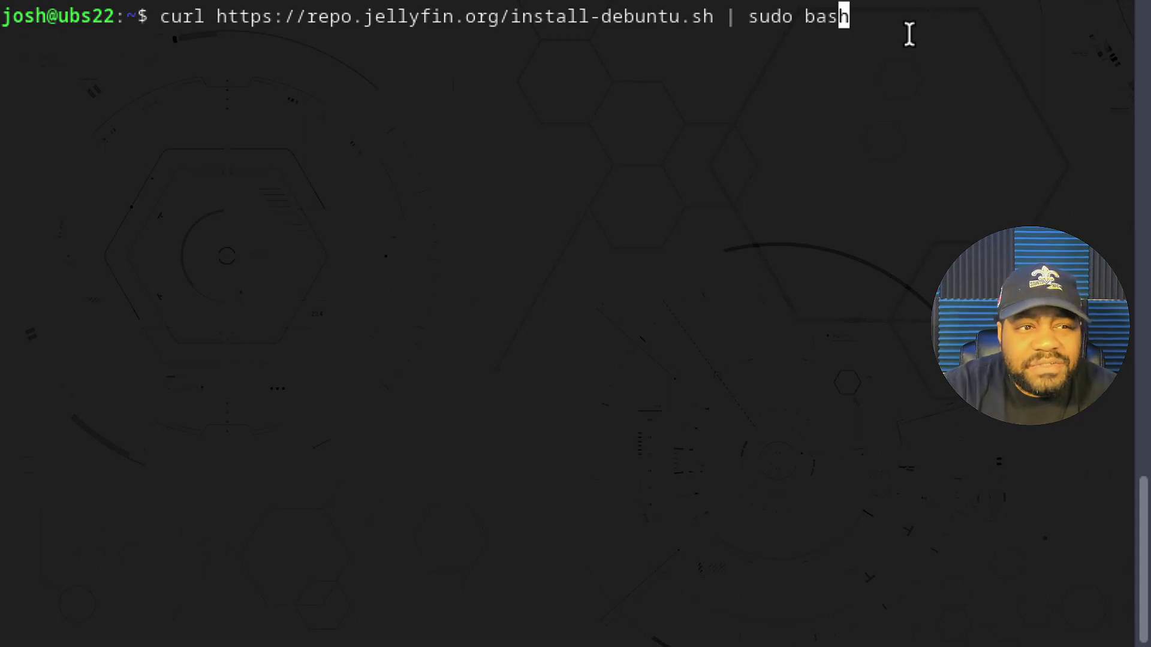
key(Left)
key(Left)
key(Left)
key(Left)
key(Left)
key(Left)
key(Left)
key(Left)
key(Left)
key(Left)
key(Left)
key(Left)
key(Left)
key(Left)
key(Left)
key(Left)
key(Left)
key(Left)
key(Left)
key(Left)
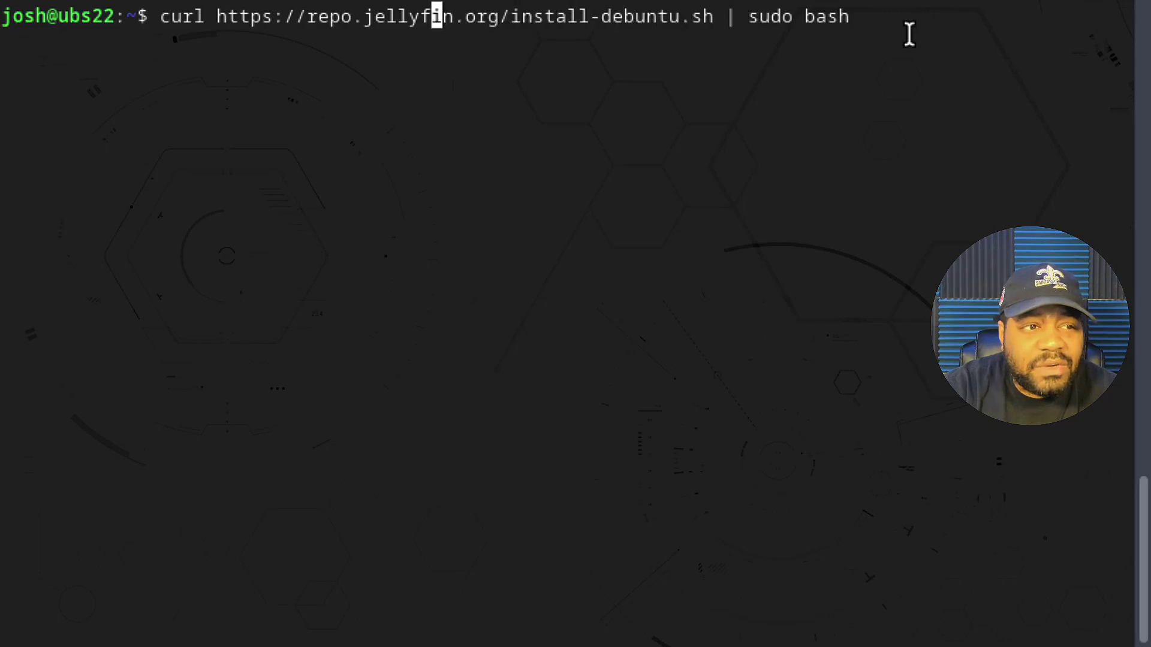
key(Right)
key(Right)
key(Right)
key(Right)
key(Right)
key(Right)
key(Right)
key(Right)
key(Right)
key(Right)
key(Right)
key(Right)
key(Right)
key(Right)
key(Right)
key(Right)
key(Right)
key(Right)
key(Right)
key(Right)
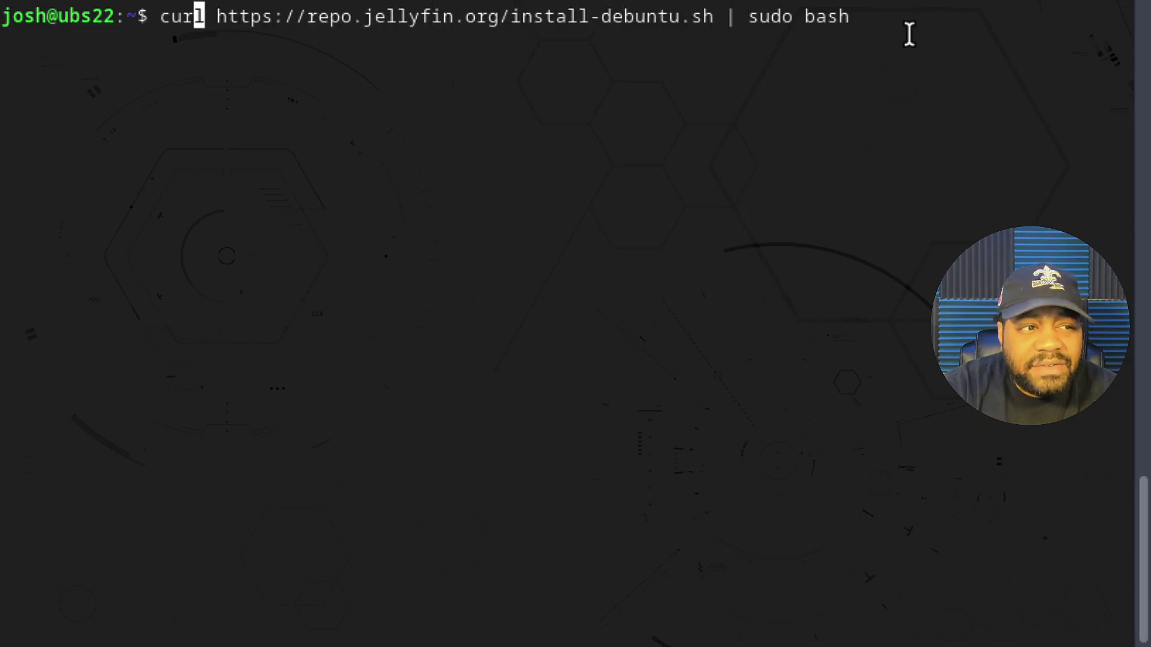
key(Right)
key(Right)
key(Right)
key(Right)
key(Right)
key(Right)
key(Right)
key(Right)
key(Right)
key(Right)
key(Right)
key(Right)
key(Right)
key(Right)
key(Right)
key(Right)
key(Right)
key(Right)
key(Right)
key(Right)
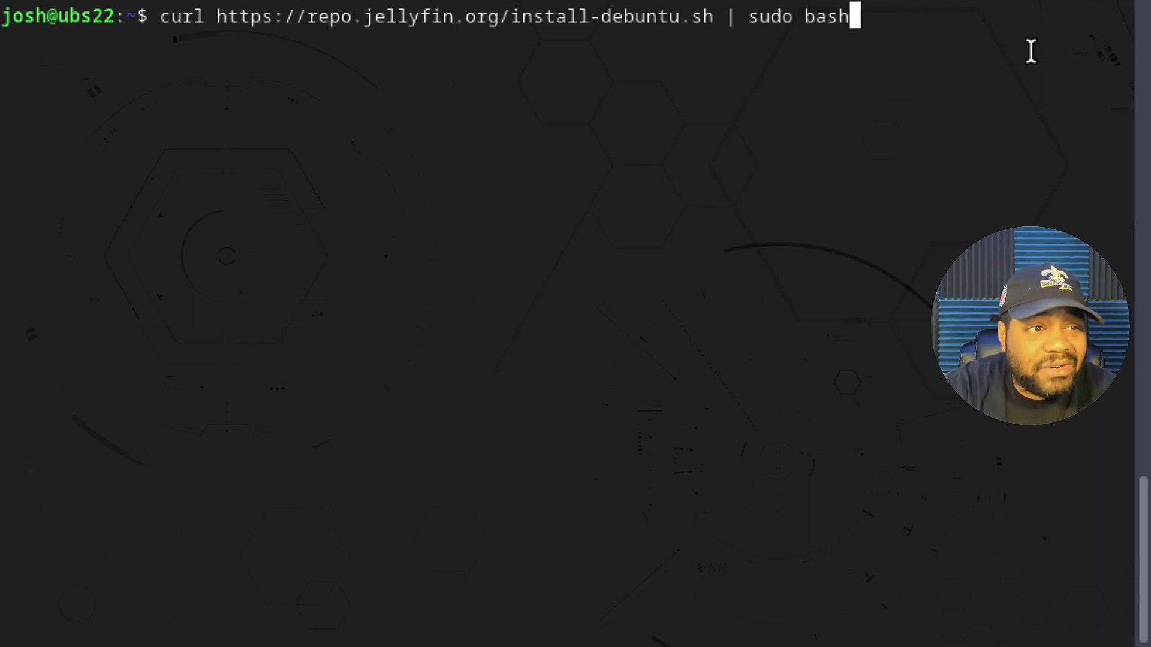
Step: Run the install command and authenticate sudo, re-entering the password after a failed attempt
key(Return)
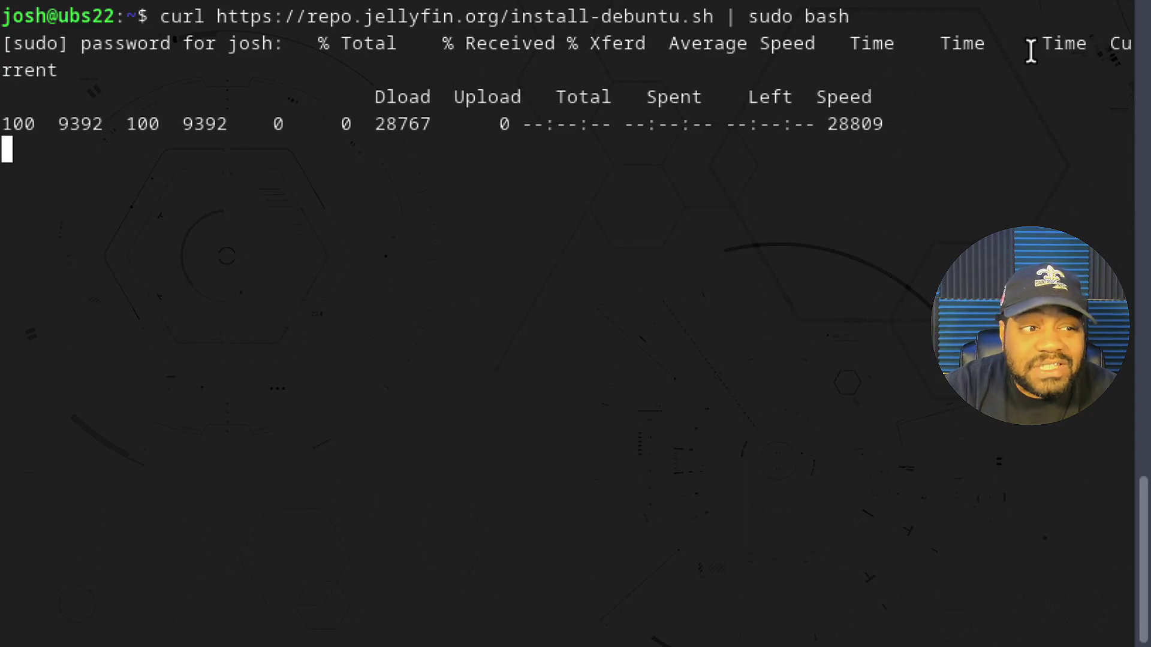
key(Return)
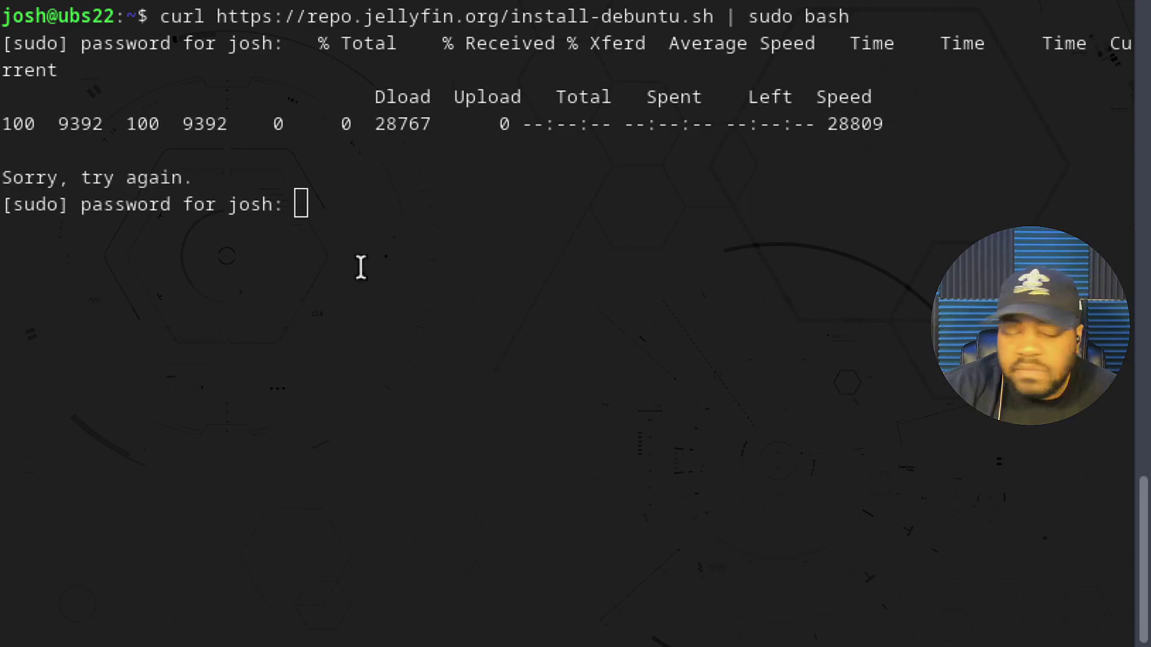
drag(759, 16, 817, 15)
click(367, 205)
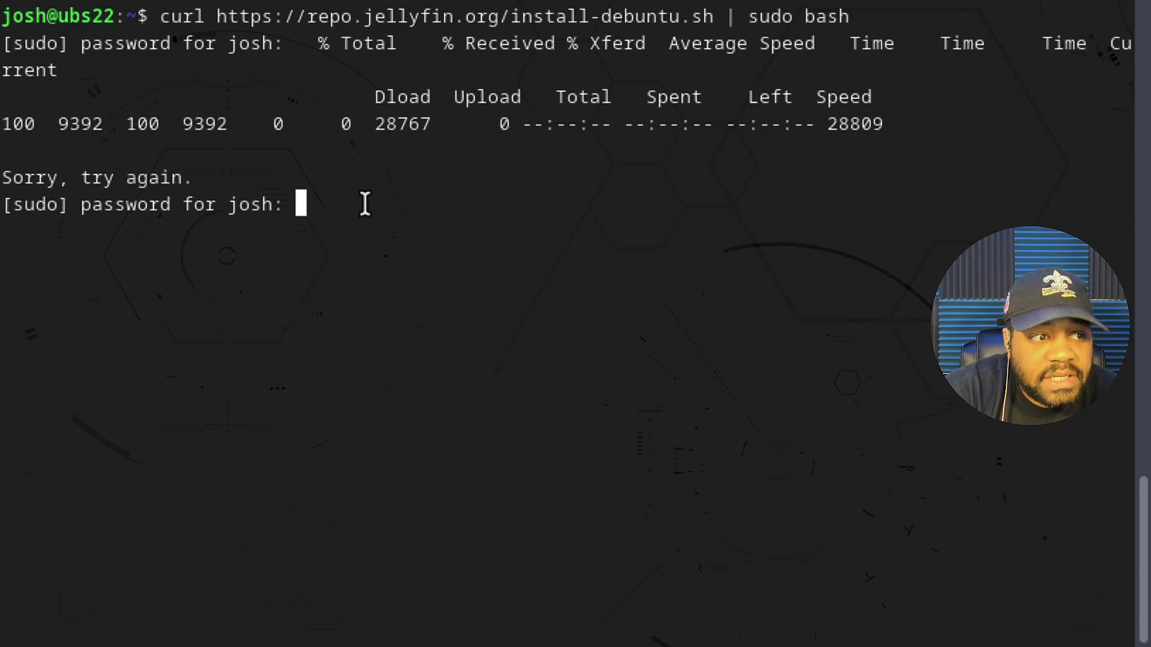
key(Return)
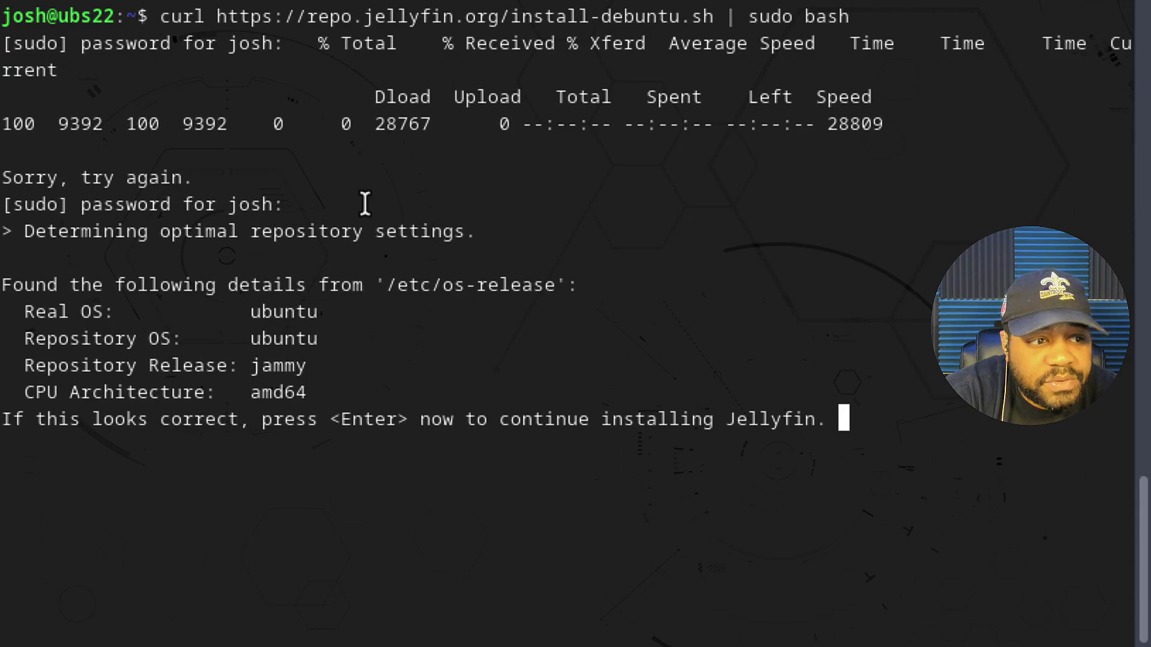